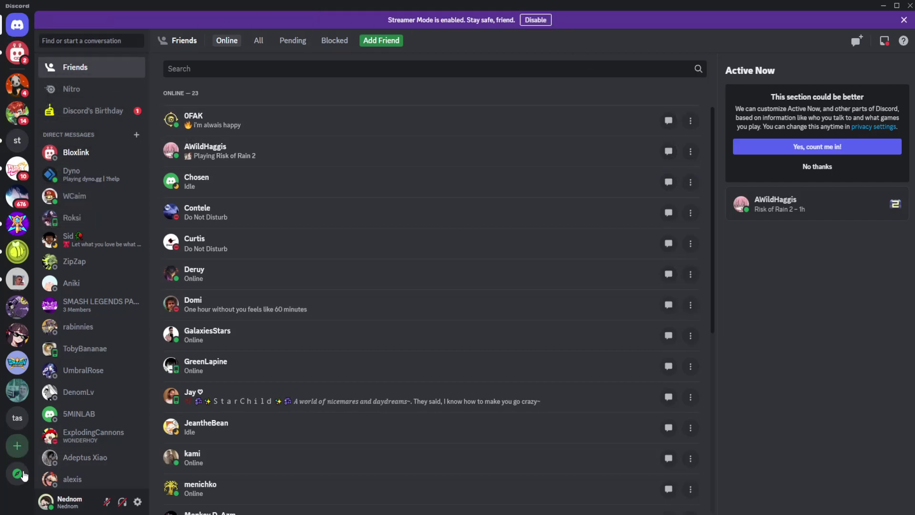
Step: Join the Blox Fruits server using the discord.gg/bloxfruits invite link
left_click(17, 447)
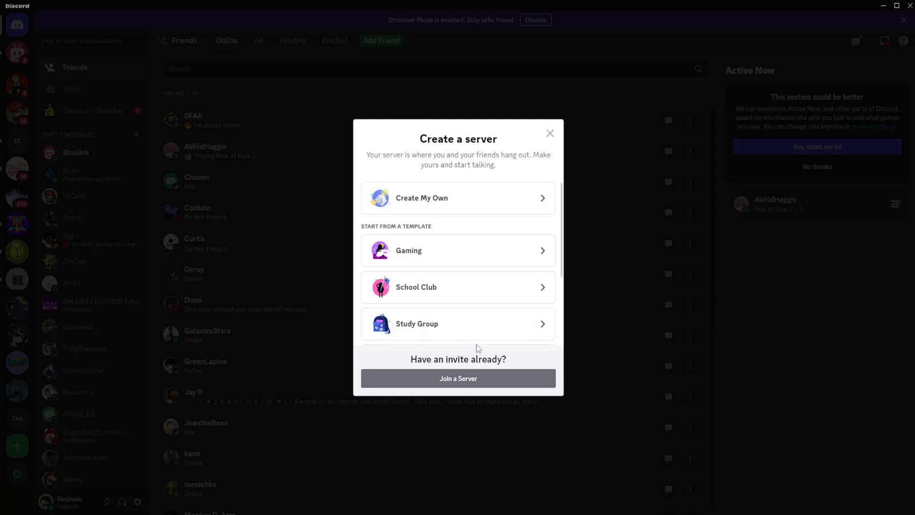
left_click(488, 384)
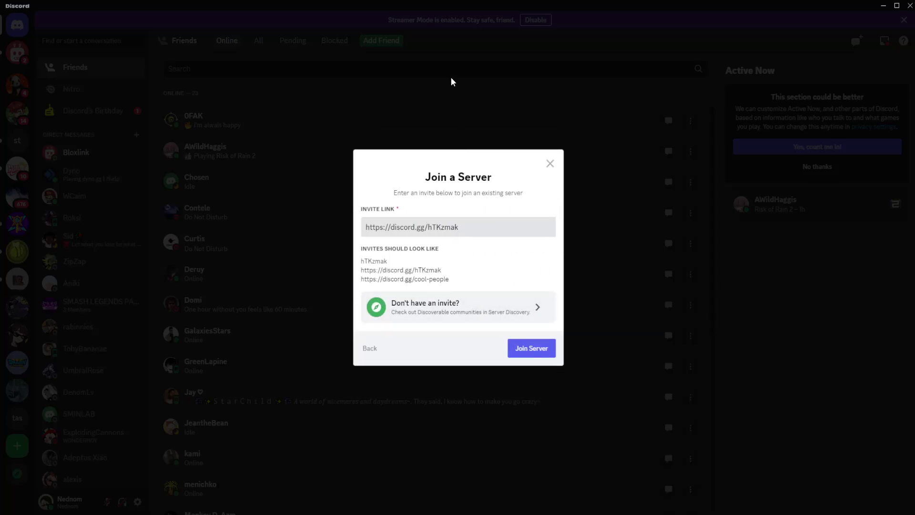
type("discord.gg/bloxfrui")
type("ts")
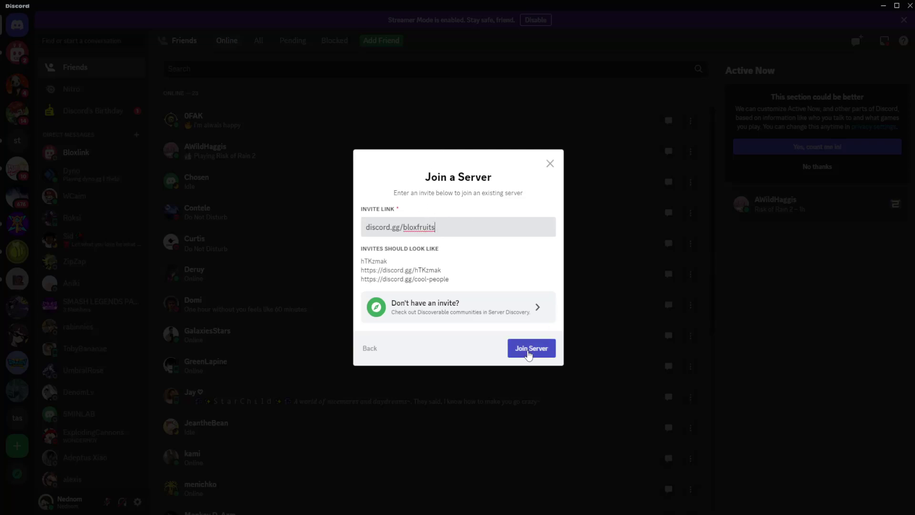
left_click(528, 354)
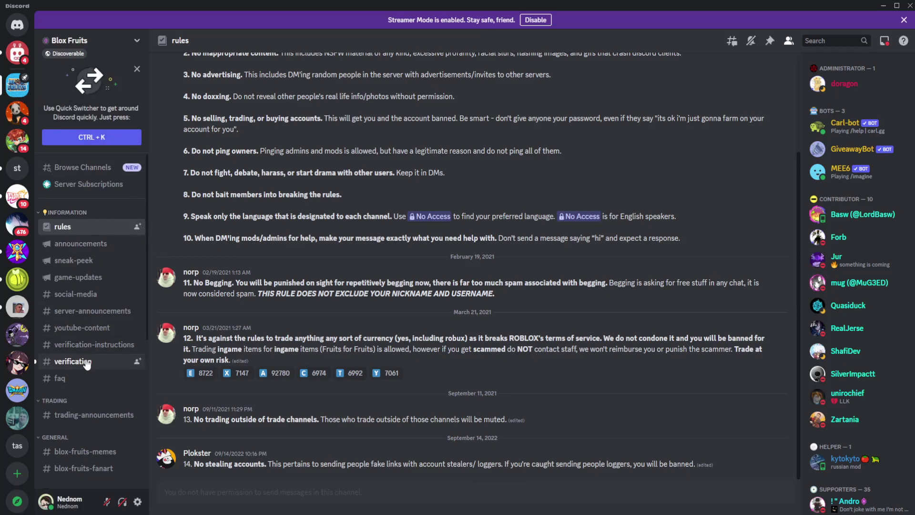
Step: Send Bloxlink's /verify in #verification and follow its Confirm Account link to the browser
left_click(71, 363)
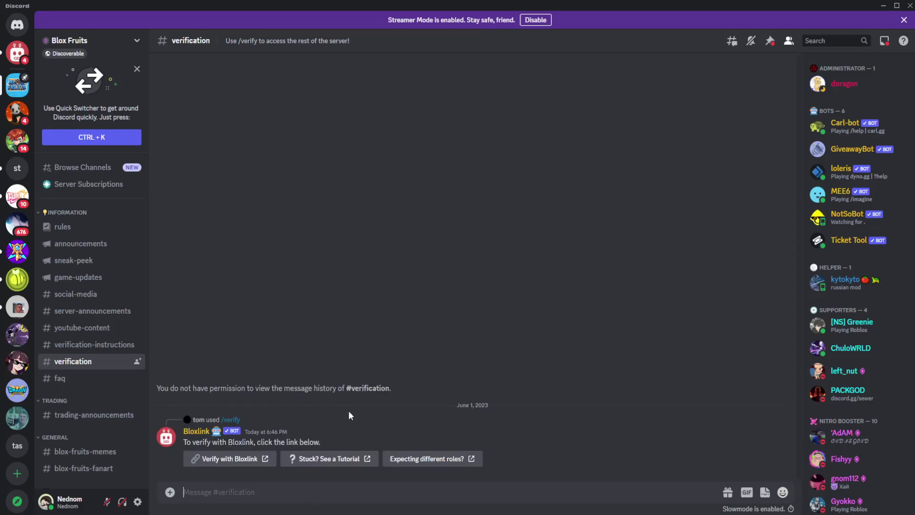
type("/verif")
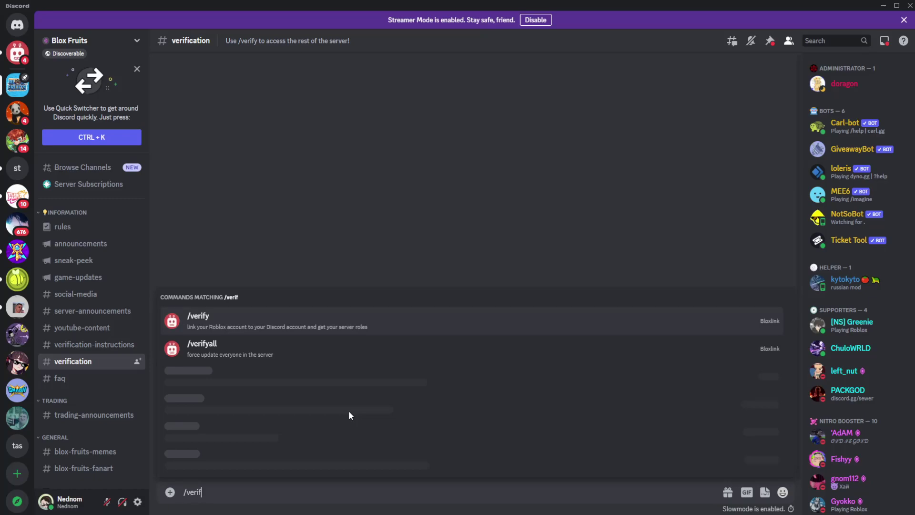
left_click(198, 431)
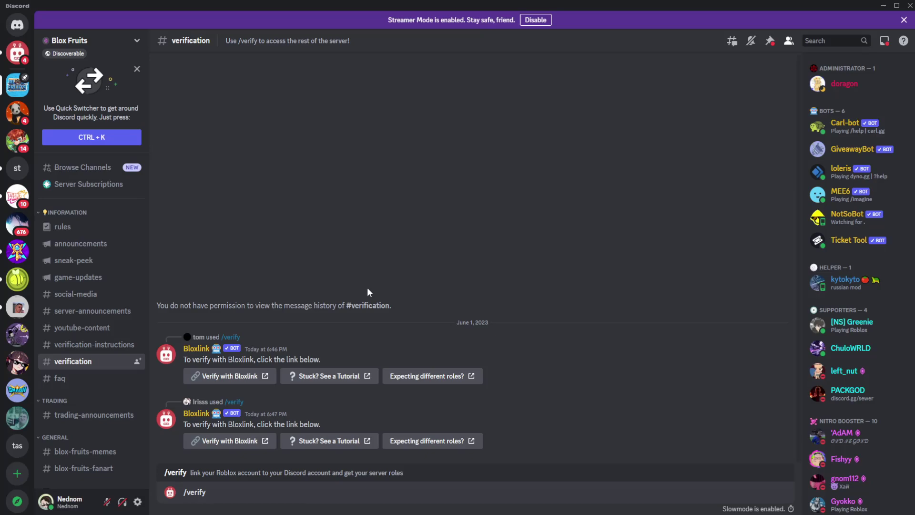
key("Return")
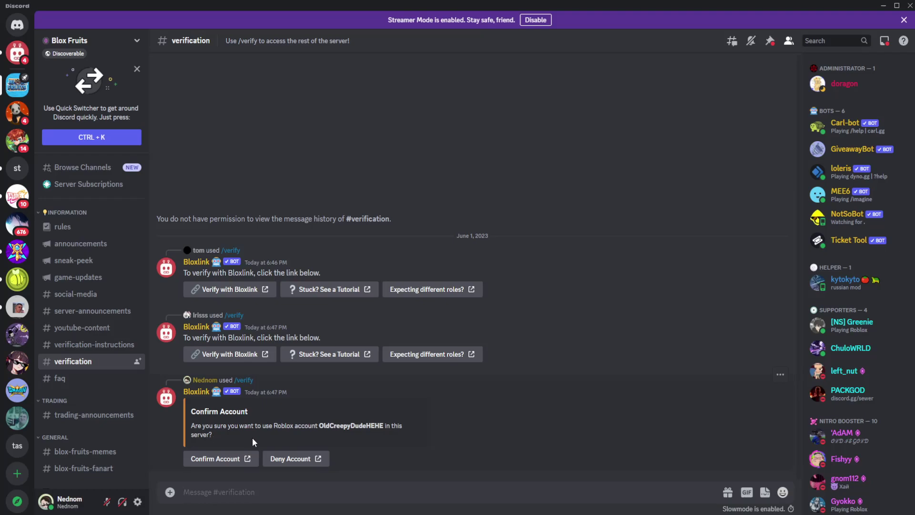
left_click(204, 464)
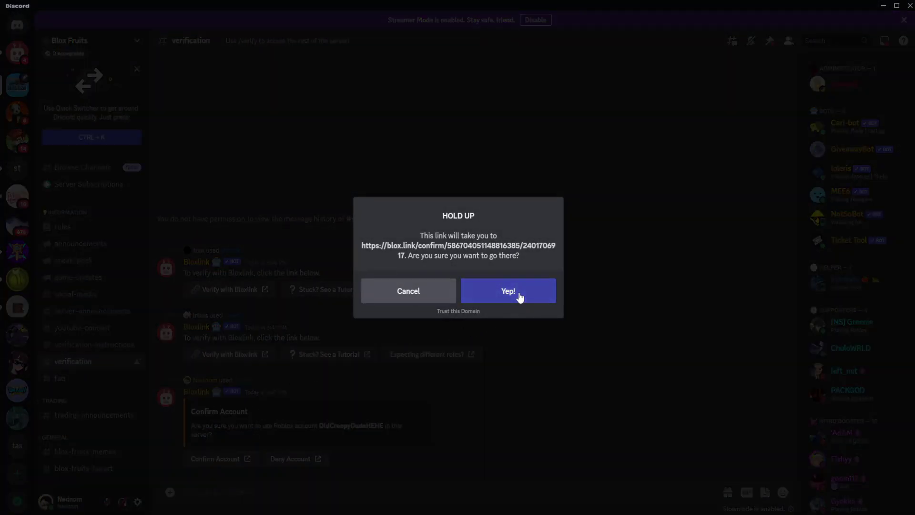
left_click(519, 297)
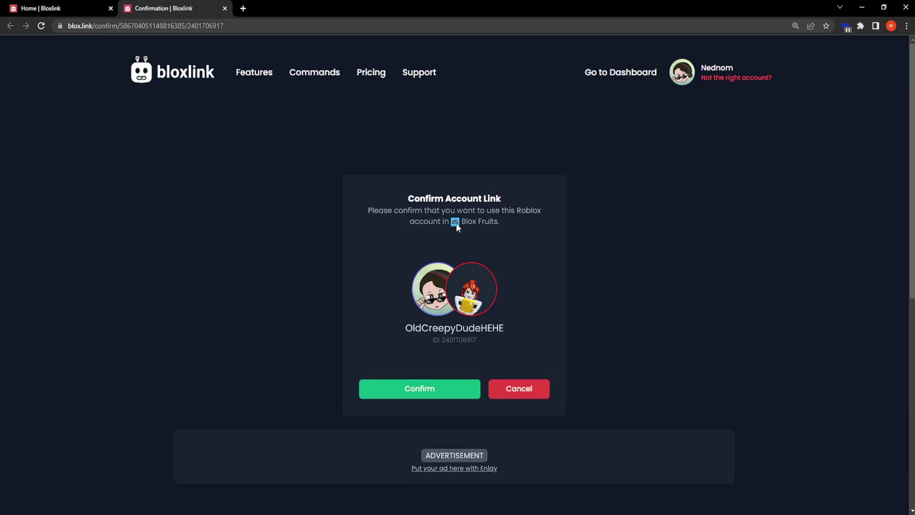
Step: Confirm the Roblox account link to Blox Fruits on Bloxlink's Confirm Account Link page
left_click(401, 395)
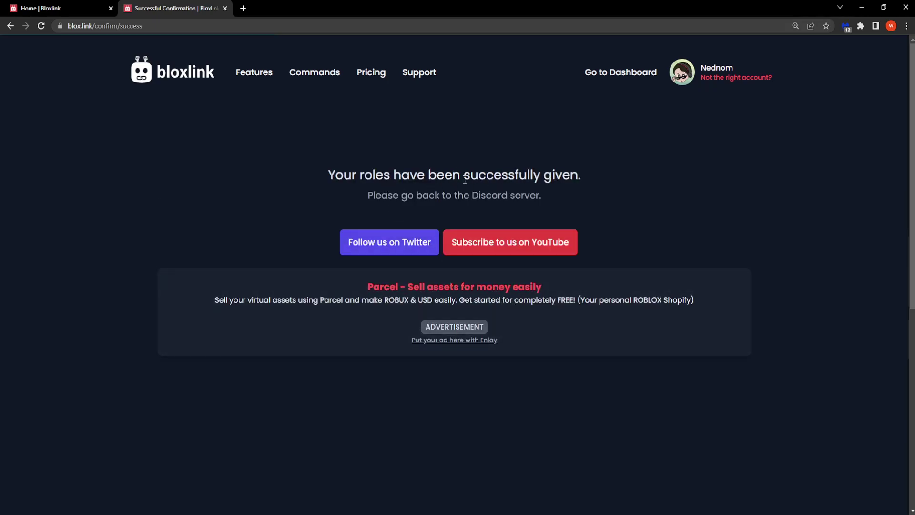
Step: Back in Discord, browse #announcements and #social-media, then open #general
key("alt+Tab")
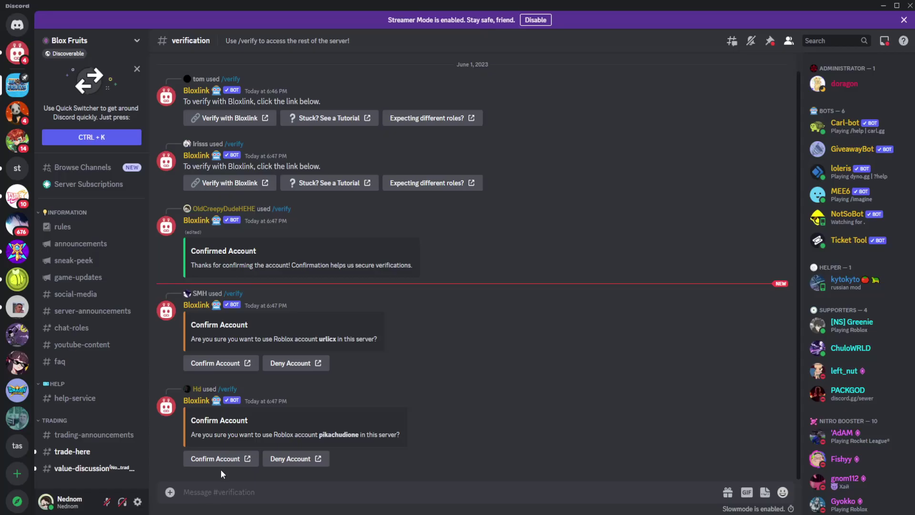
left_click(80, 244)
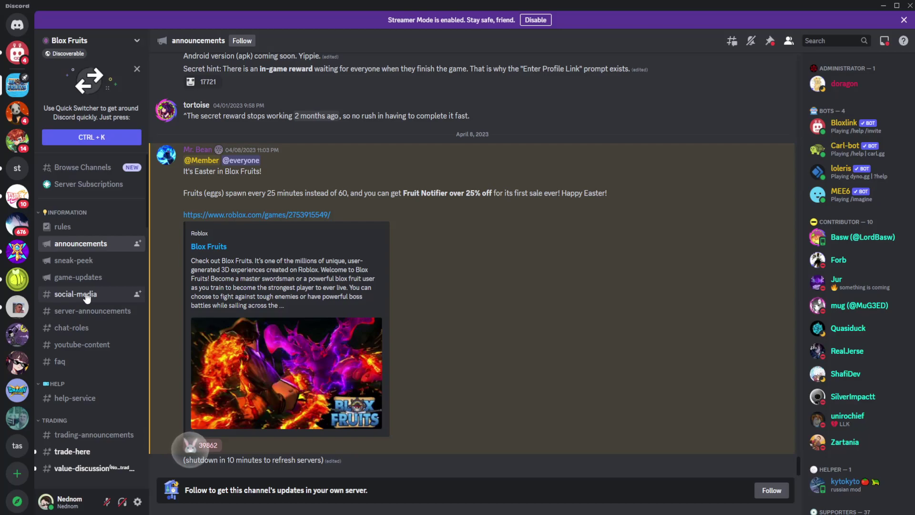
left_click(86, 298)
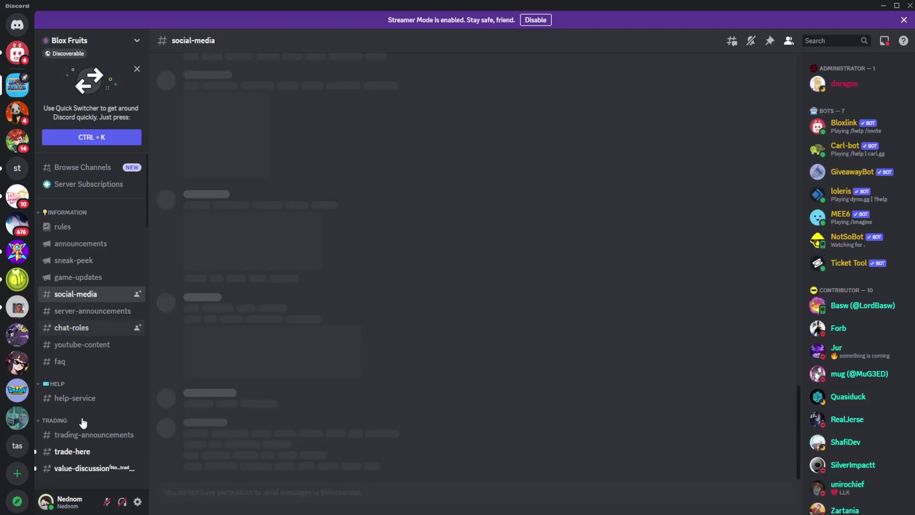
scroll(79, 429, "down", 2)
left_click(66, 446)
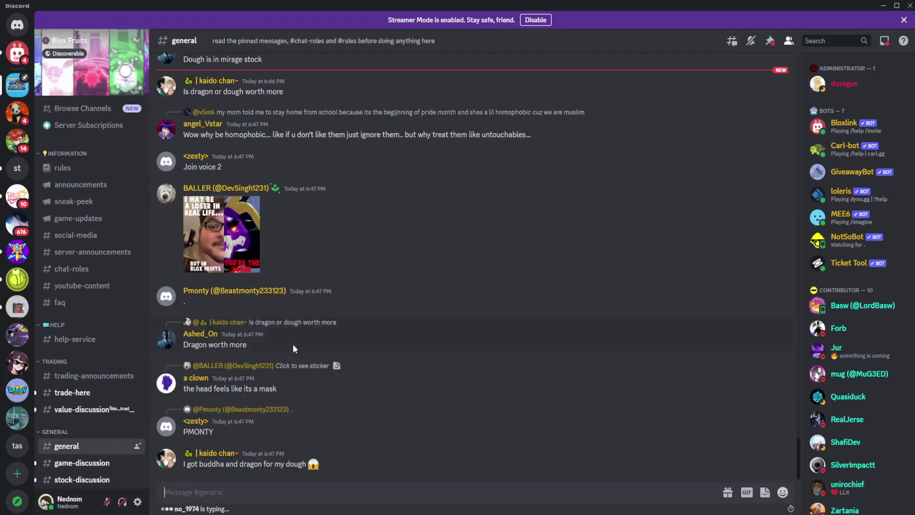